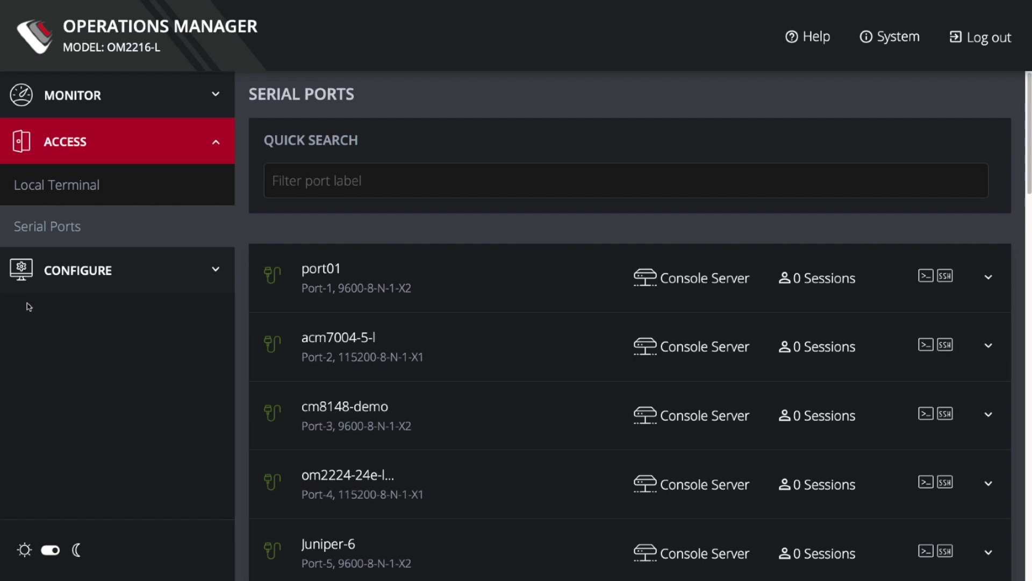
# Expand the sidebar's configuration section to reach the serial ports list.
pyautogui.click(98, 275)
# Tick serial port 1 and bring up the Start Serial Port Autodiscovery dialog.
pyautogui.click(65, 309)
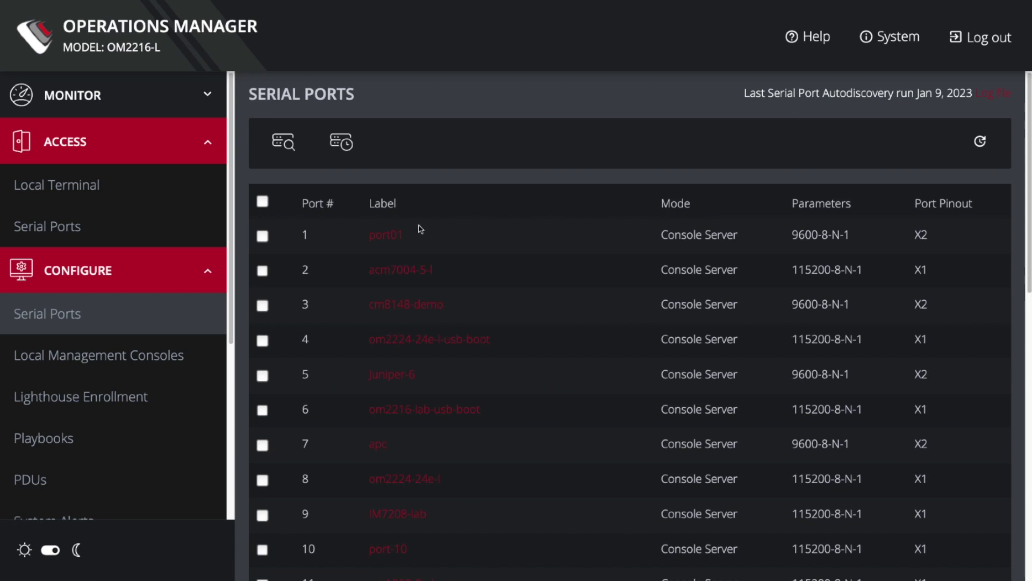
pyautogui.click(902, 43)
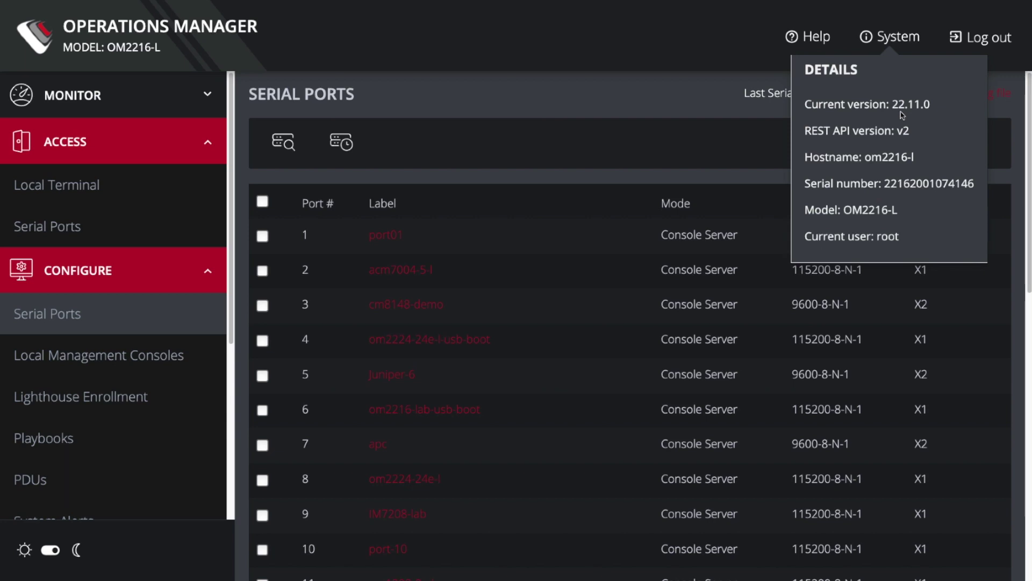
pyautogui.click(630, 109)
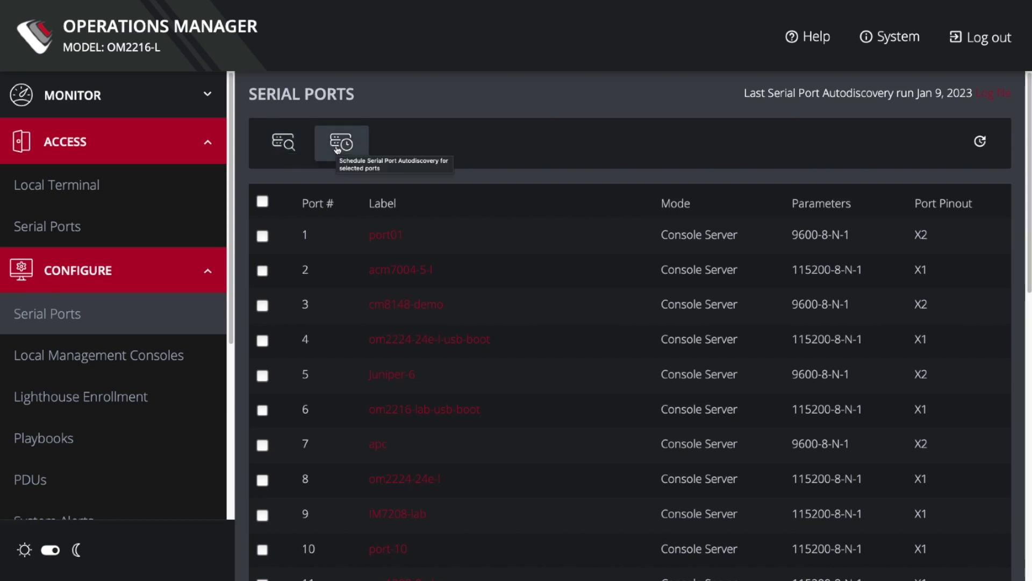
pyautogui.click(263, 237)
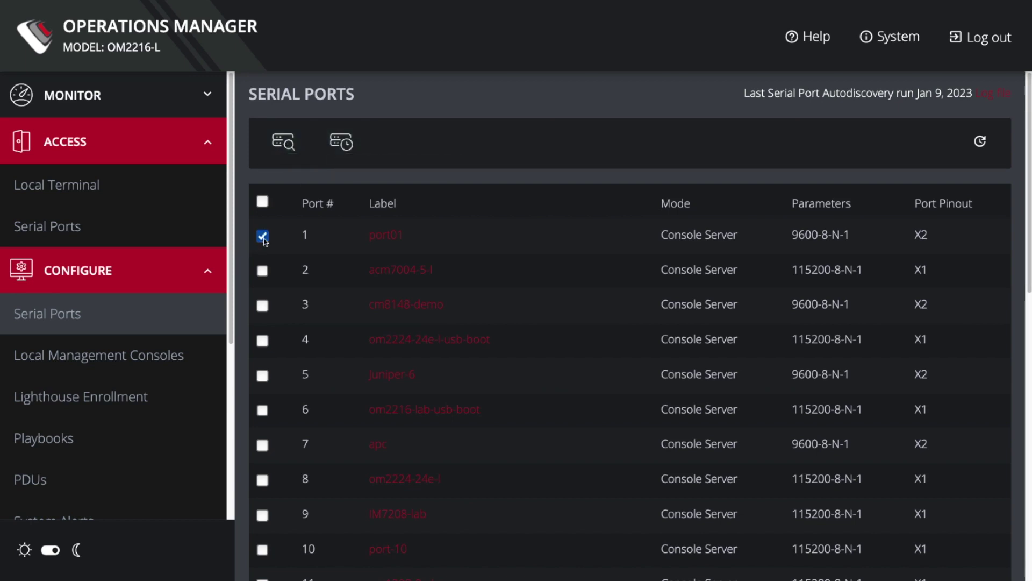
pyautogui.click(290, 146)
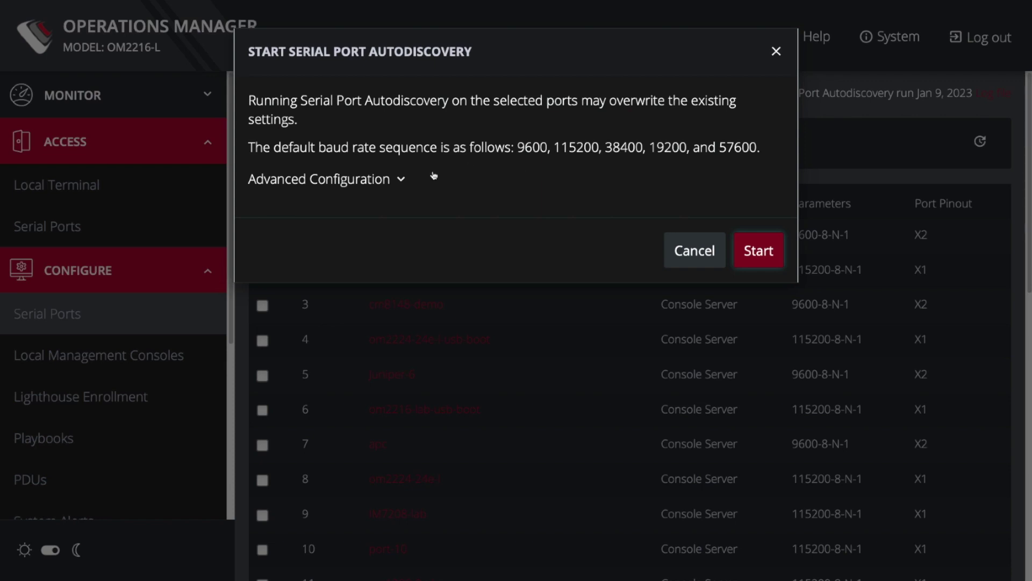
# Start autodiscovery on port 1 with Advanced Configuration Username and Password left blank.
pyautogui.click(402, 180)
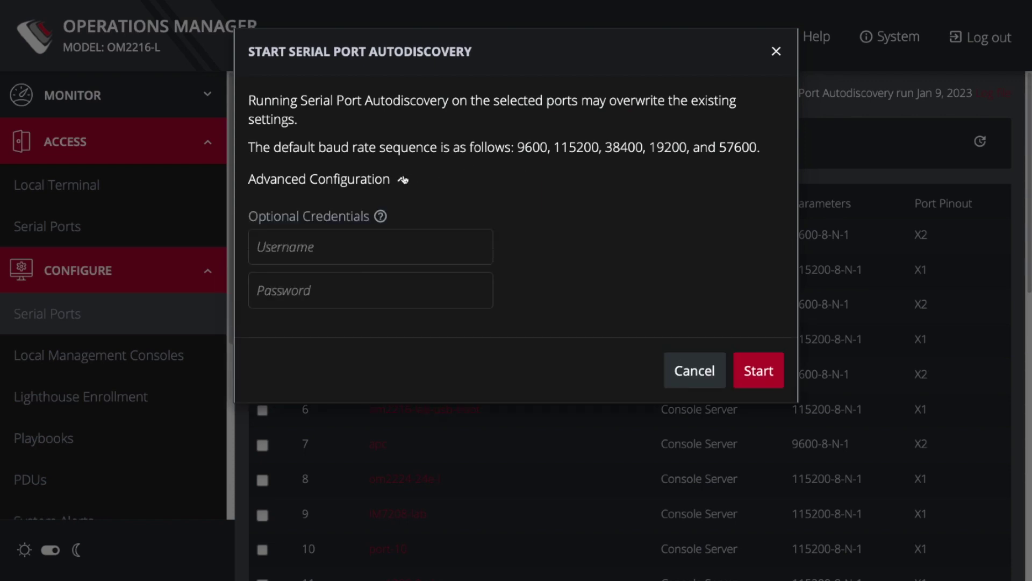
pyautogui.click(314, 247)
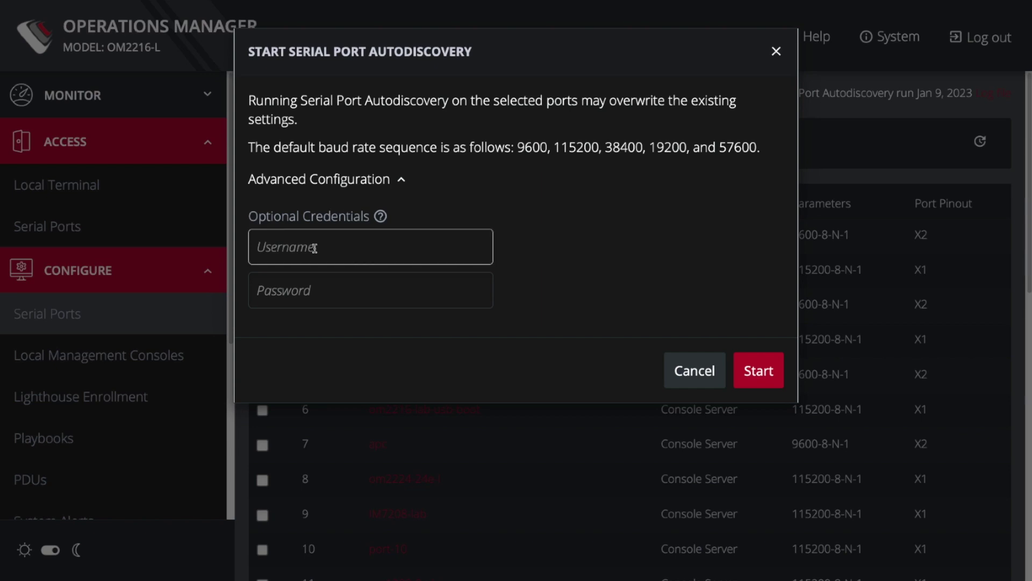
pyautogui.click(300, 281)
pyautogui.click(446, 246)
pyautogui.click(555, 237)
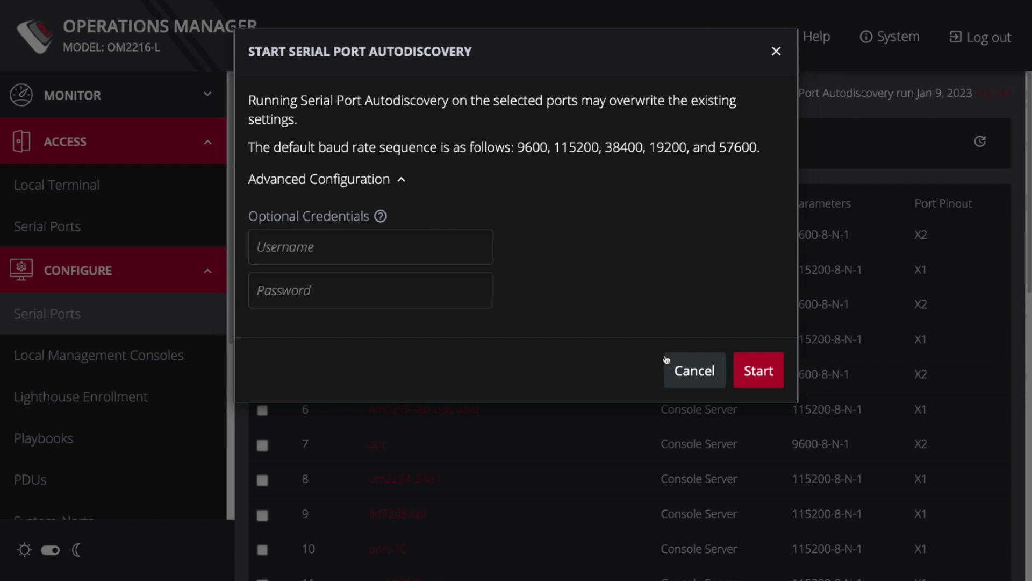
pyautogui.click(761, 386)
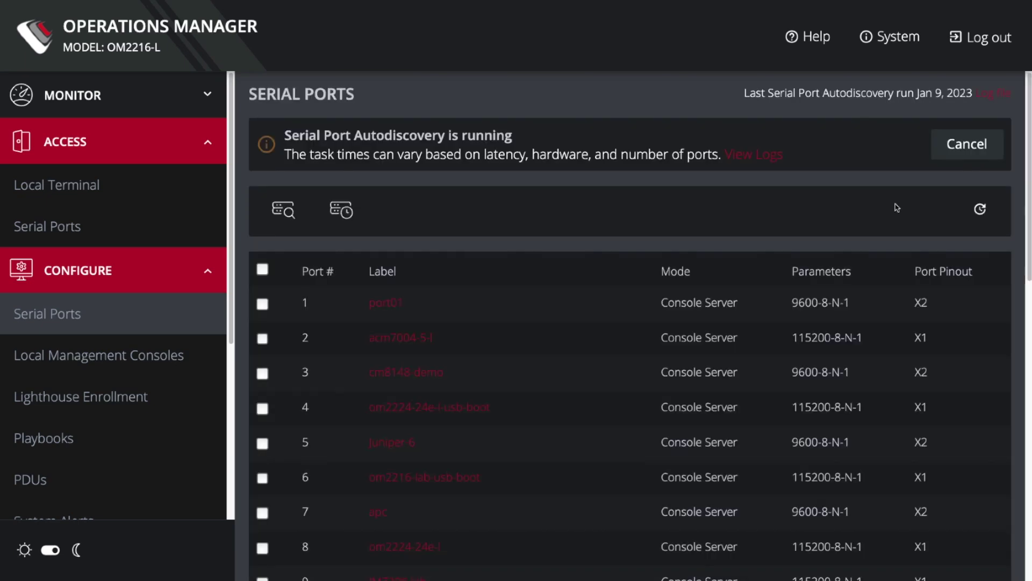
# Find the Label = 'cat_1000' line in the autodiscovery log, then return to Serial Ports.
pyautogui.click(987, 97)
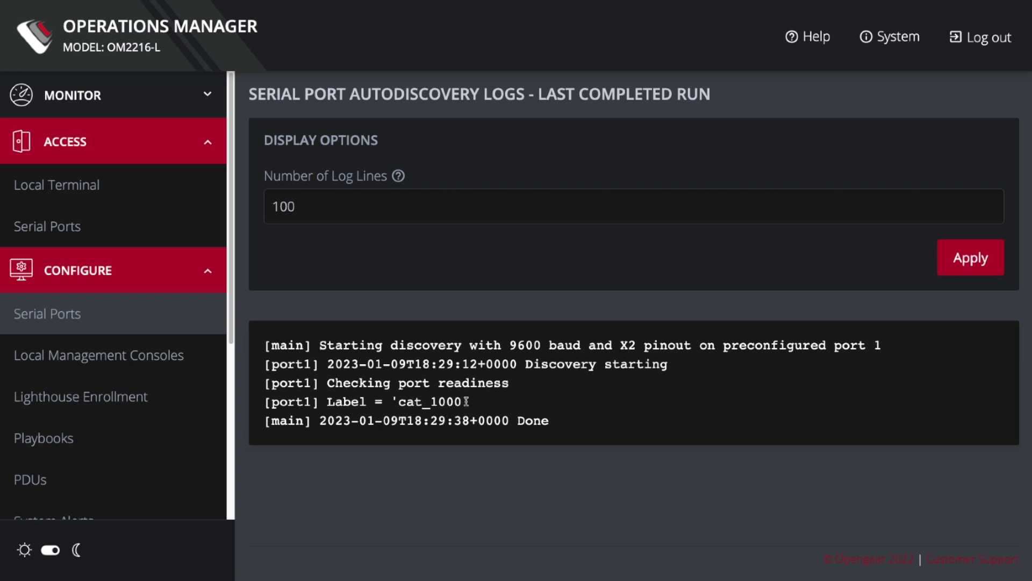
pyautogui.moveTo(468, 401); pyautogui.dragTo(261, 411)
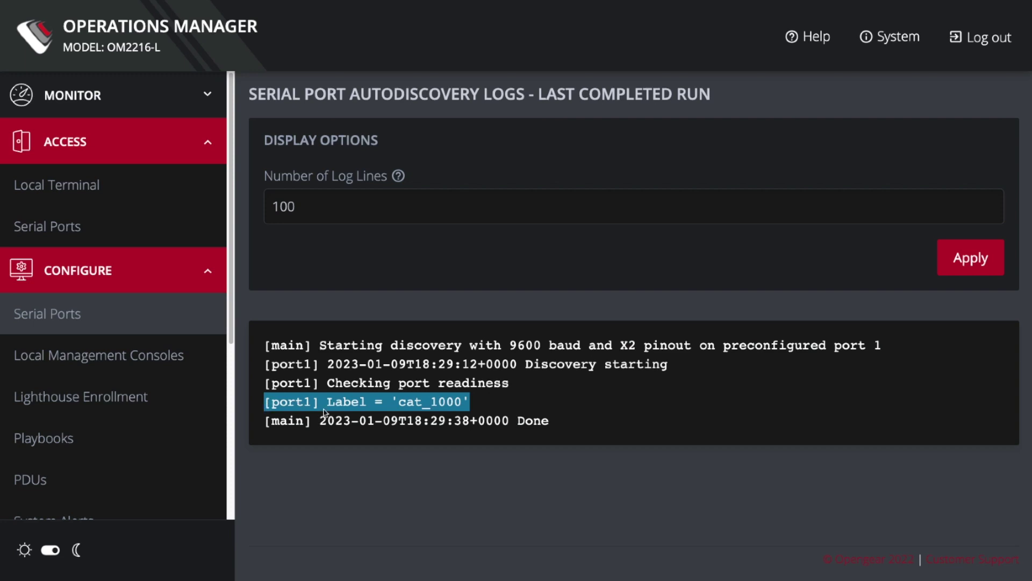
pyautogui.click(483, 407)
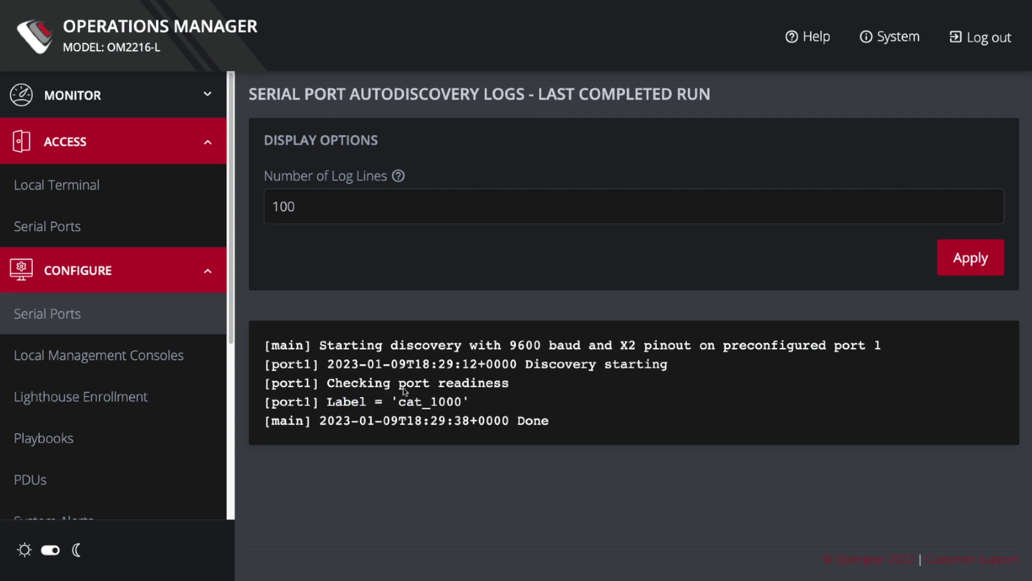
pyautogui.click(55, 316)
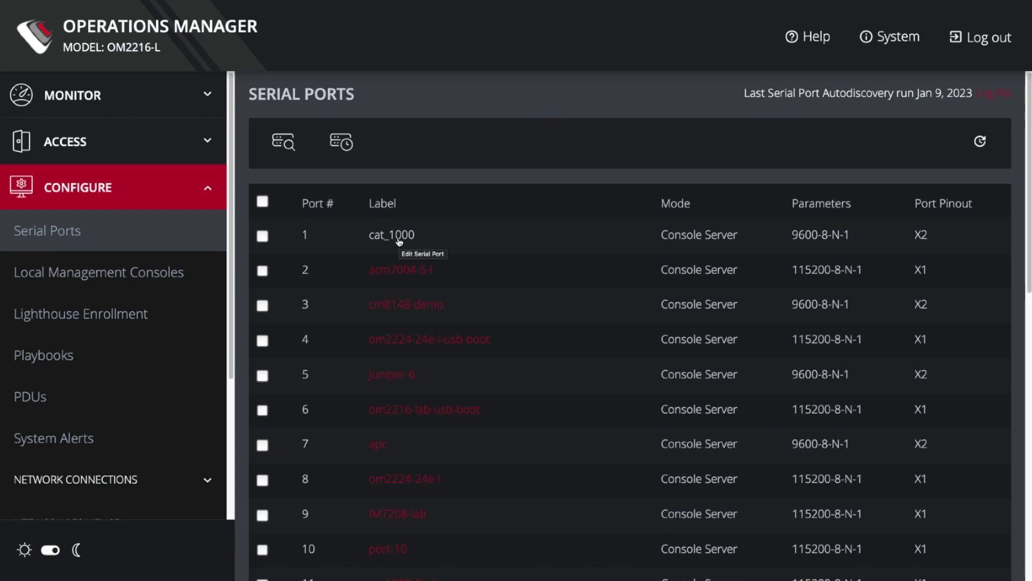
# Enable scheduled autodiscovery repeating weekly on Sunday at 12:00 PM.
pyautogui.click(345, 145)
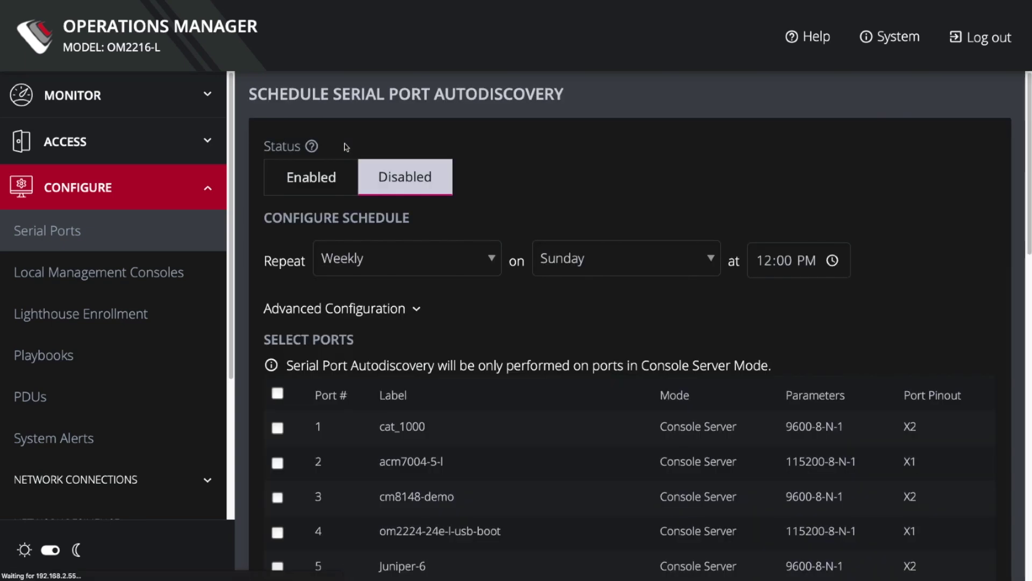
pyautogui.click(324, 180)
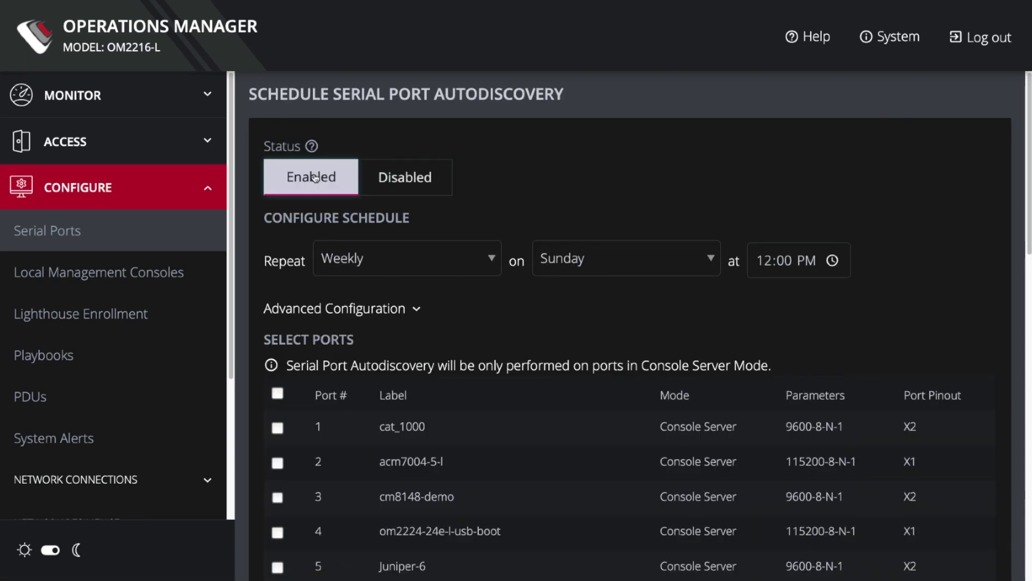
pyautogui.click(354, 257)
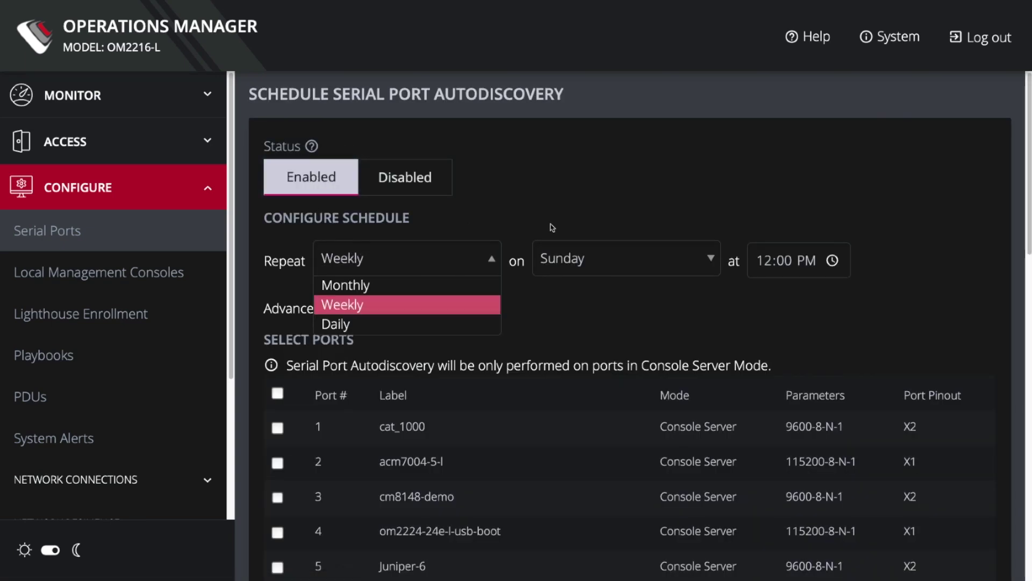
pyautogui.click(336, 285)
pyautogui.click(344, 267)
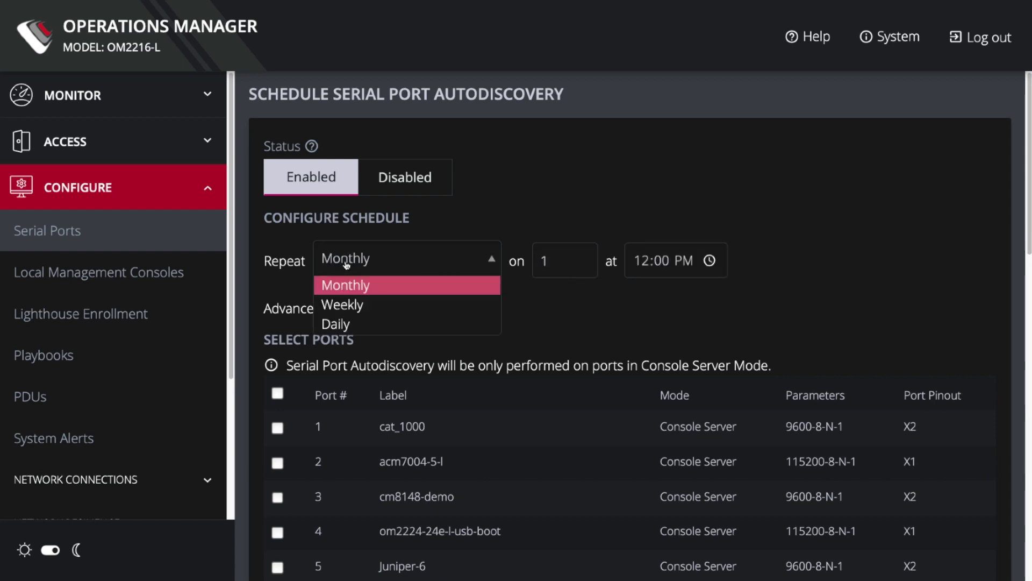
pyautogui.click(333, 309)
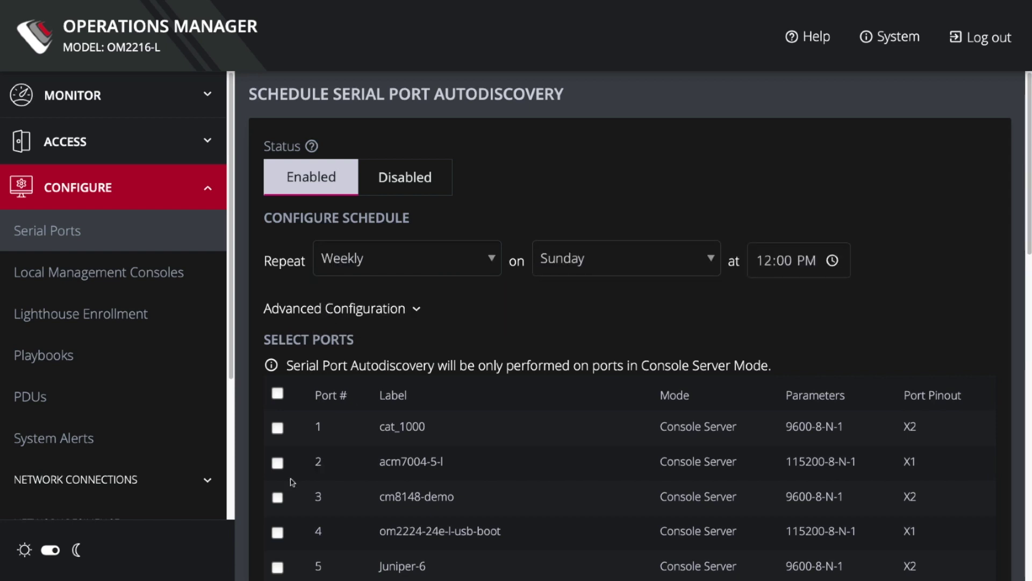
# Include ports 1 (cat_1000) and 2 (acm7004-5-l), then save and confirm the schedule.
pyautogui.click(277, 427)
pyautogui.click(278, 463)
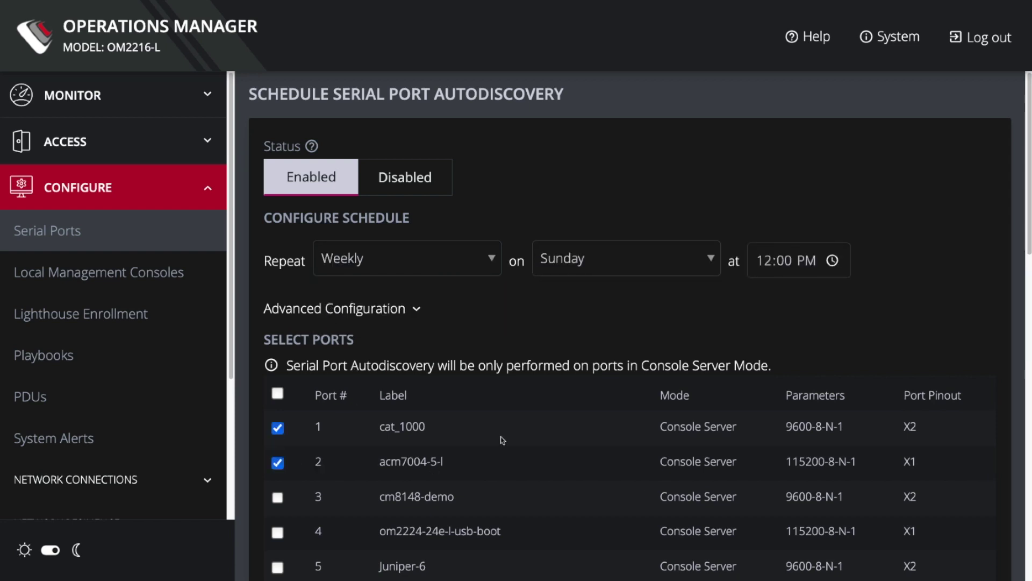
pyautogui.scroll(-10, 903, 546)
pyautogui.scroll(-4, 903, 546)
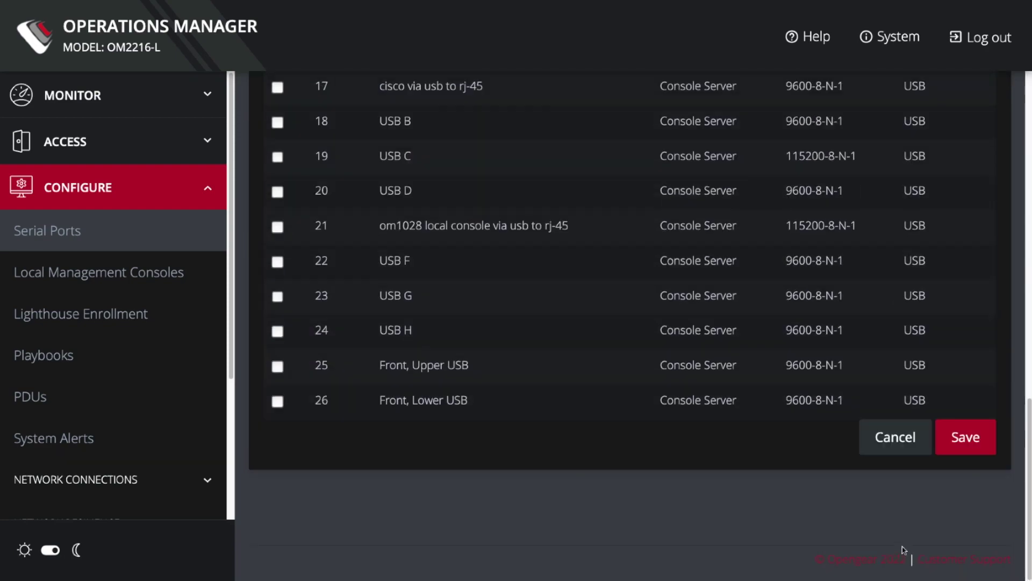
pyautogui.click(965, 437)
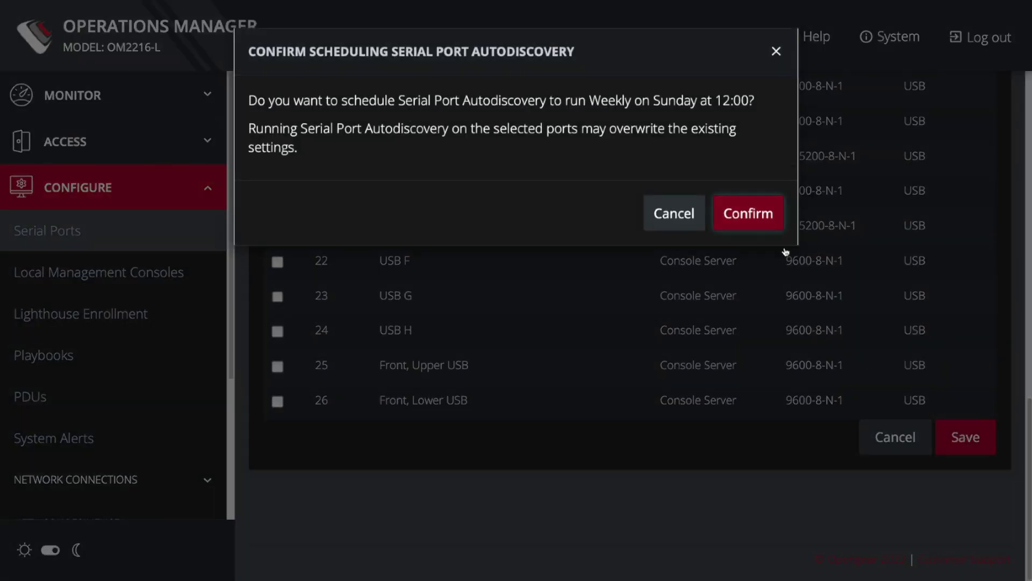
pyautogui.click(751, 222)
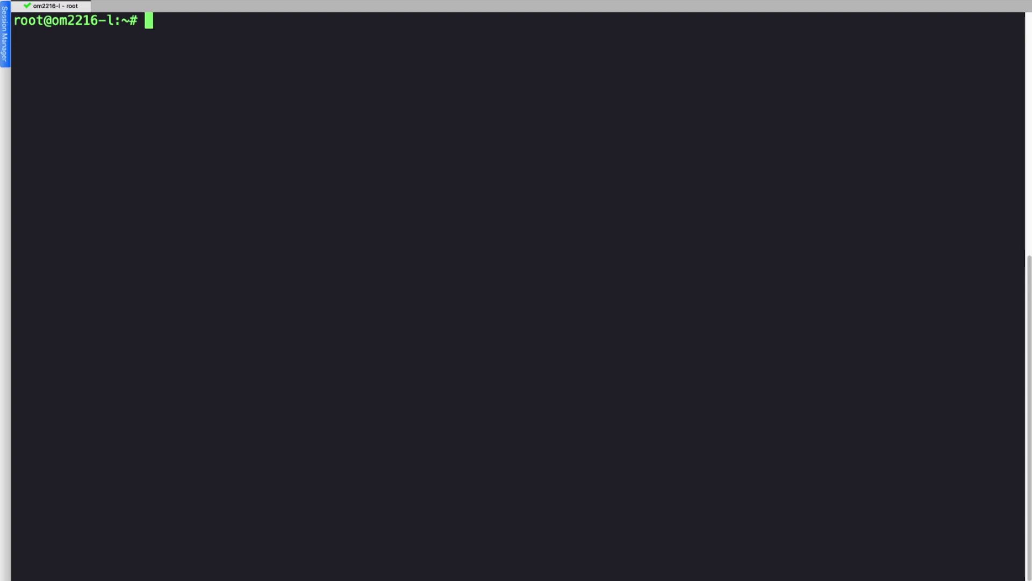
# Run port_discovery -? at the root prompt to display its usage and options.
pyautogui.write('port_')
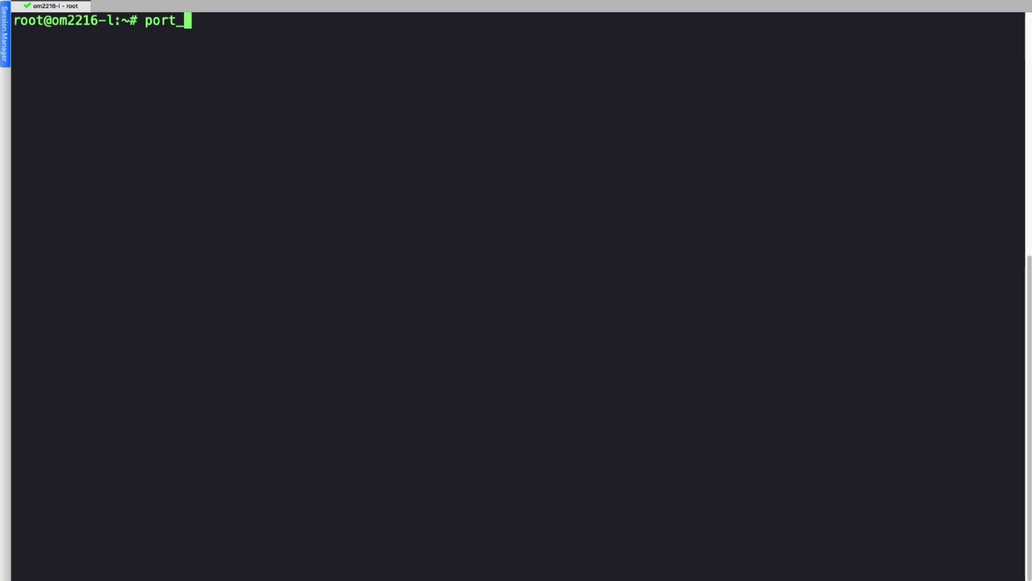
pyautogui.press('Tab')
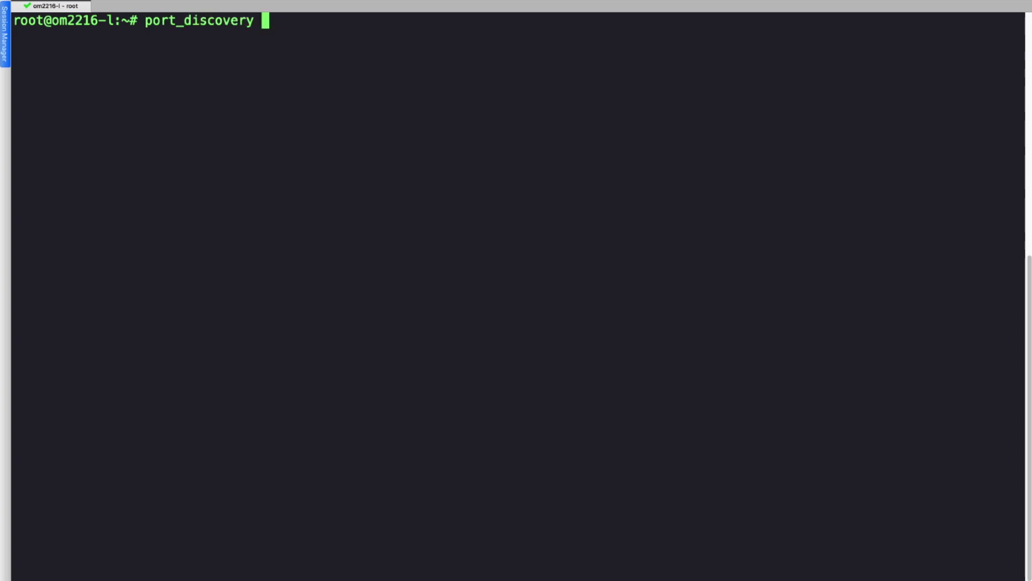
pyautogui.write('-?')
pyautogui.press('Return')
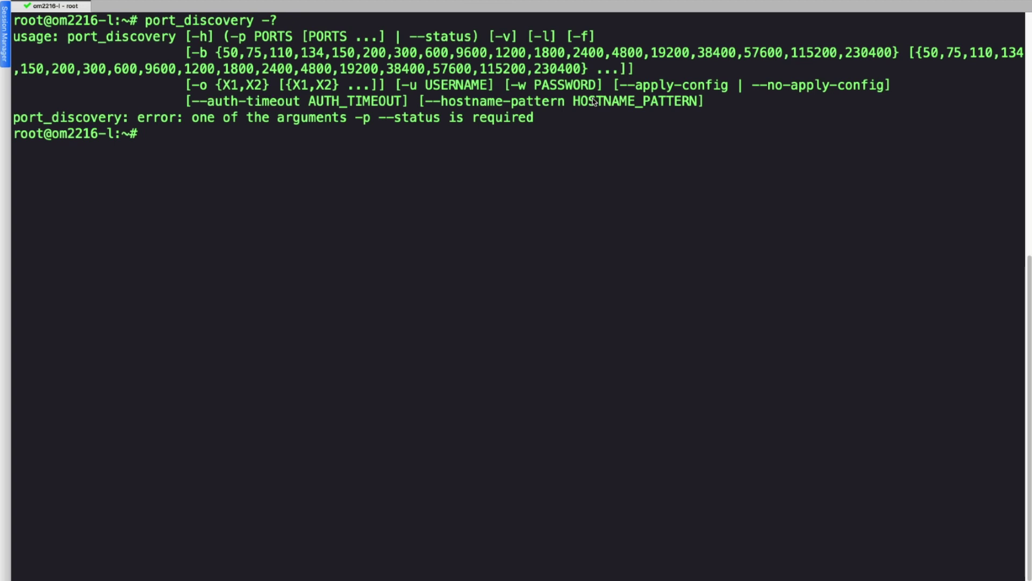
# Enter the config shell and run show ports/auto_discover/schedule.
pyautogui.write('config')
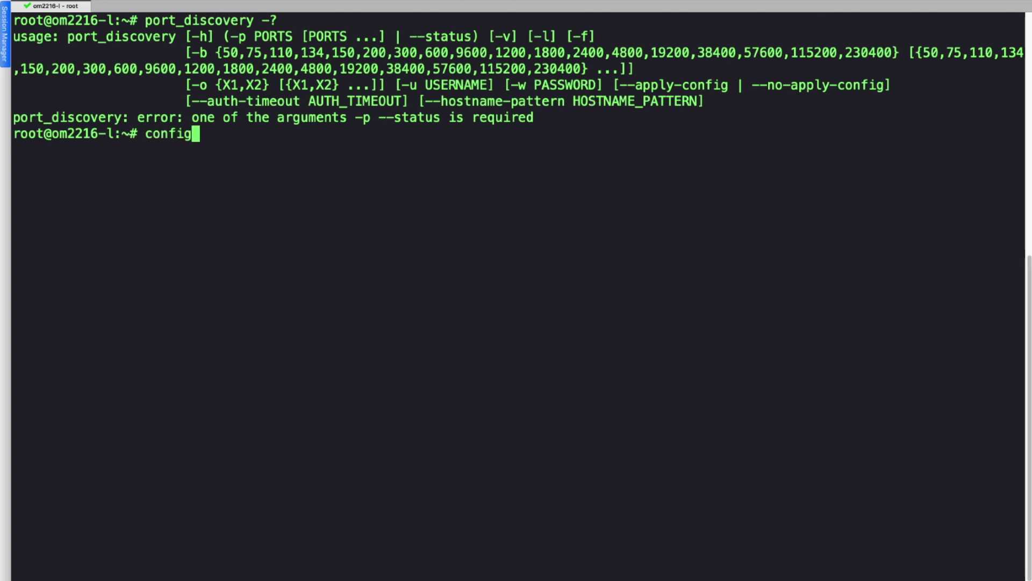
pyautogui.press('Return')
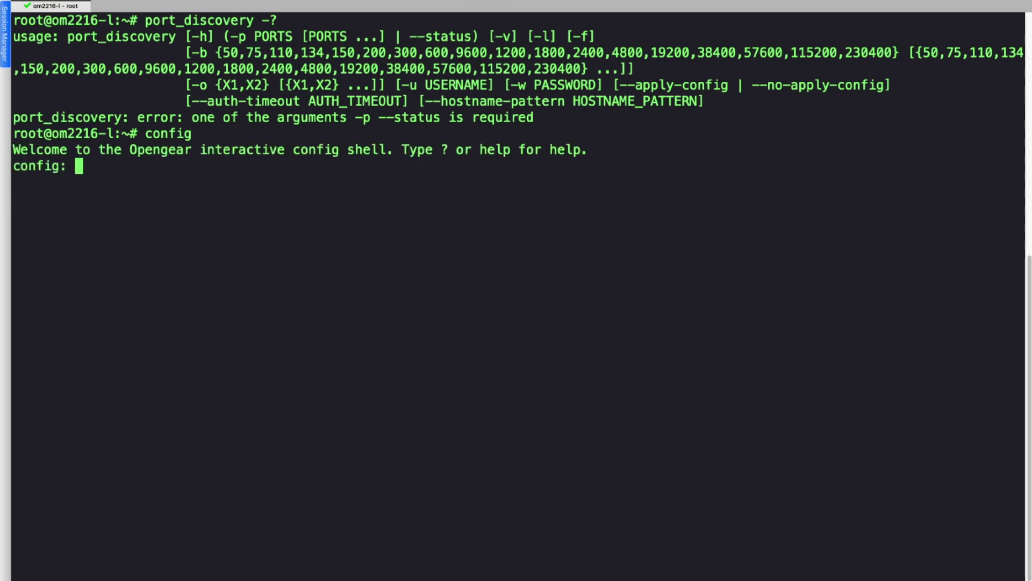
pyautogui.write('ow ports/auto_discover/schedule')
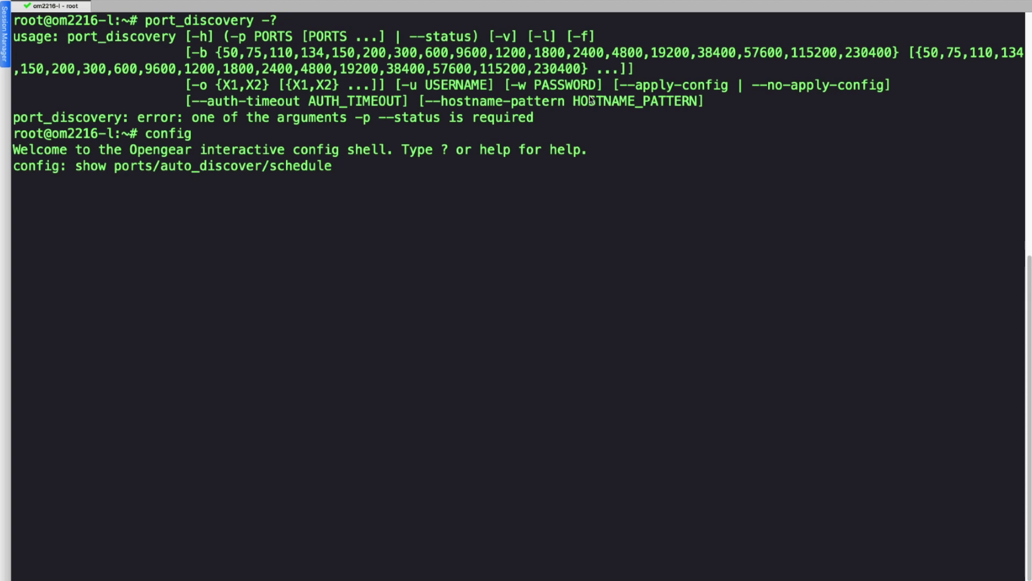
pyautogui.press('Return')
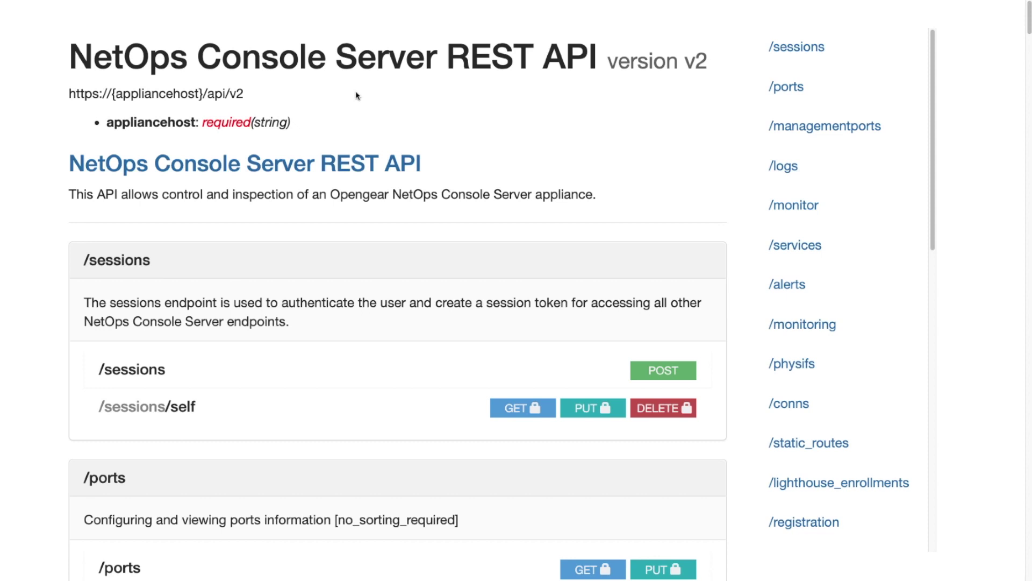
# Open the POST /ports/auto_discover reference under /ports and scroll to its request body examples.
pyautogui.click(780, 92)
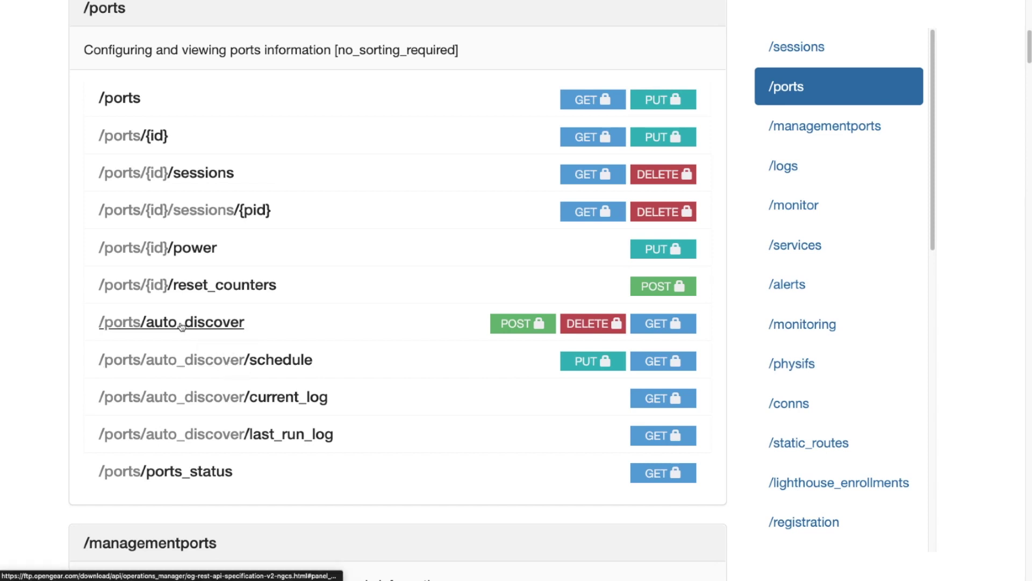
pyautogui.click(523, 329)
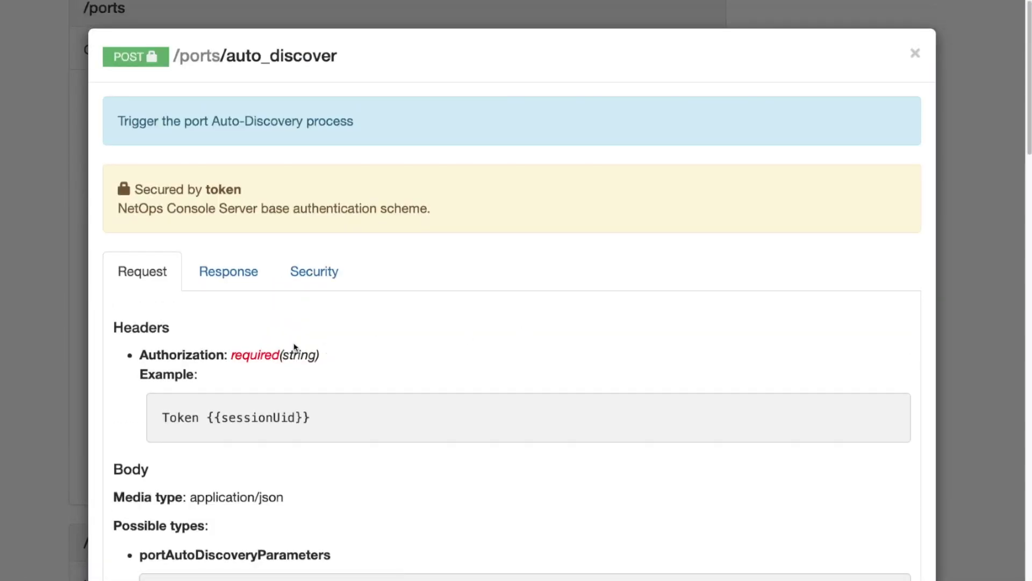
pyautogui.scroll(-1, 305, 339)
pyautogui.scroll(-5, 305, 339)
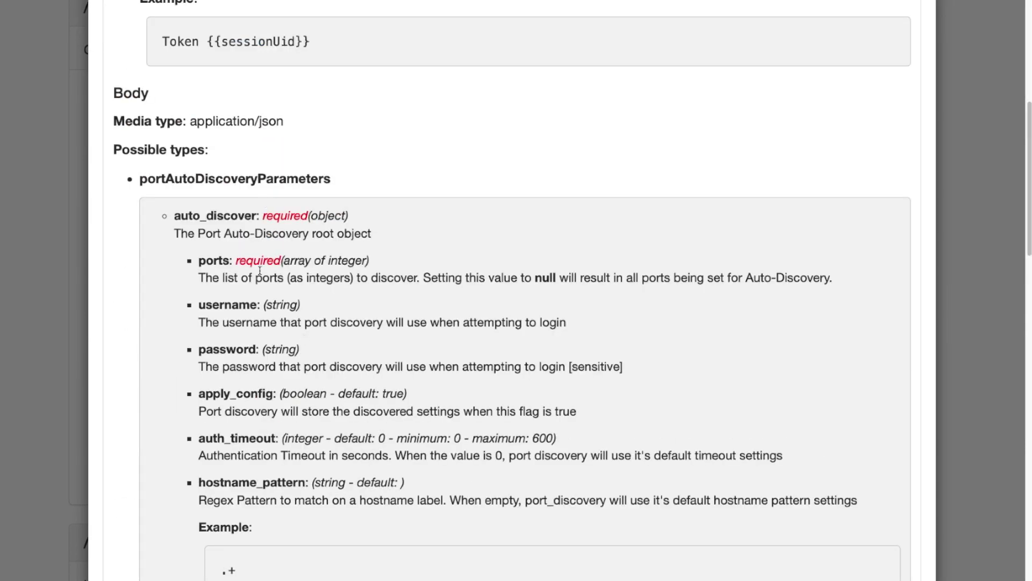
pyautogui.scroll(-5, 260, 371)
pyautogui.scroll(-8, 257, 397)
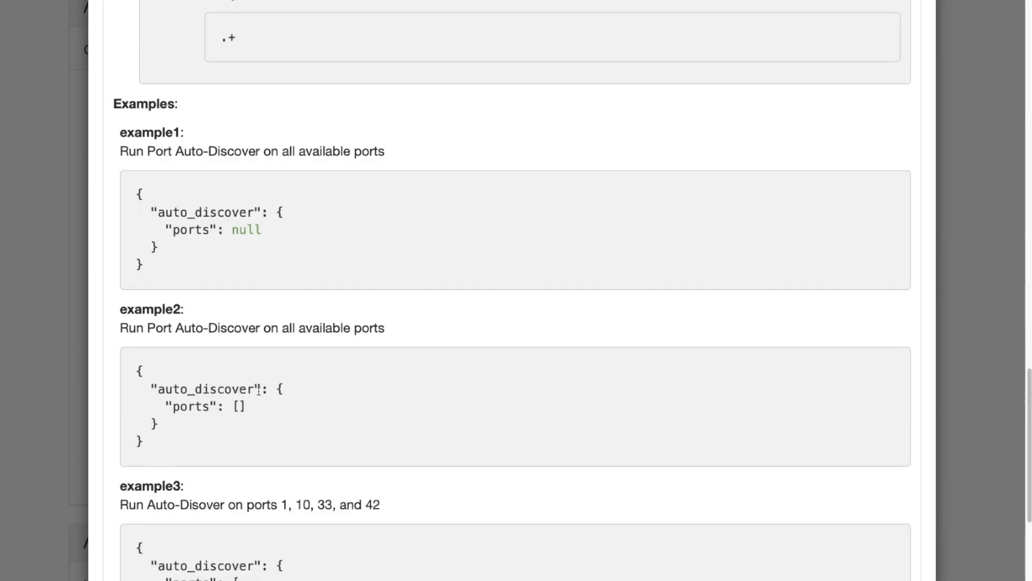
pyautogui.scroll(-3, 191, 372)
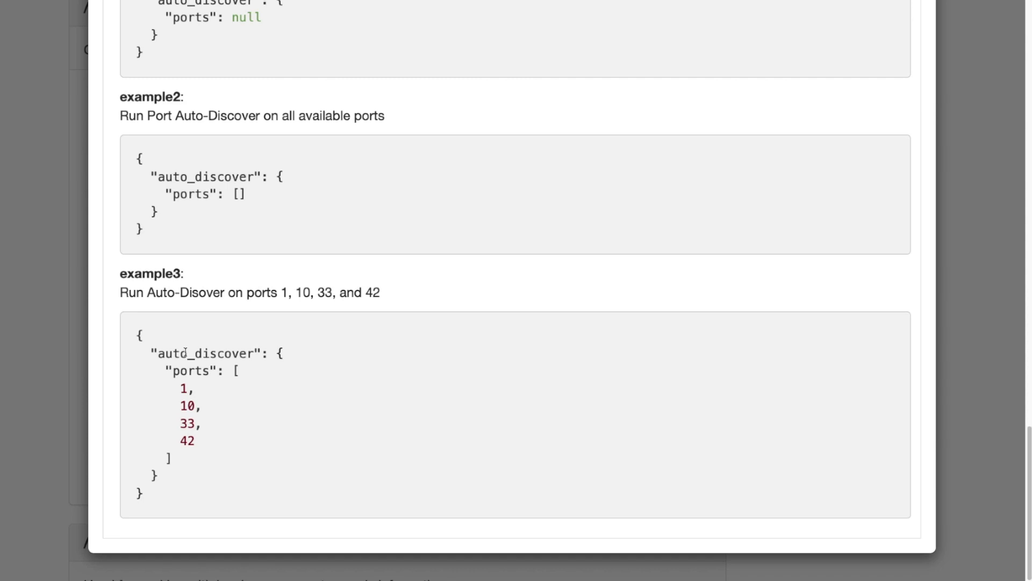